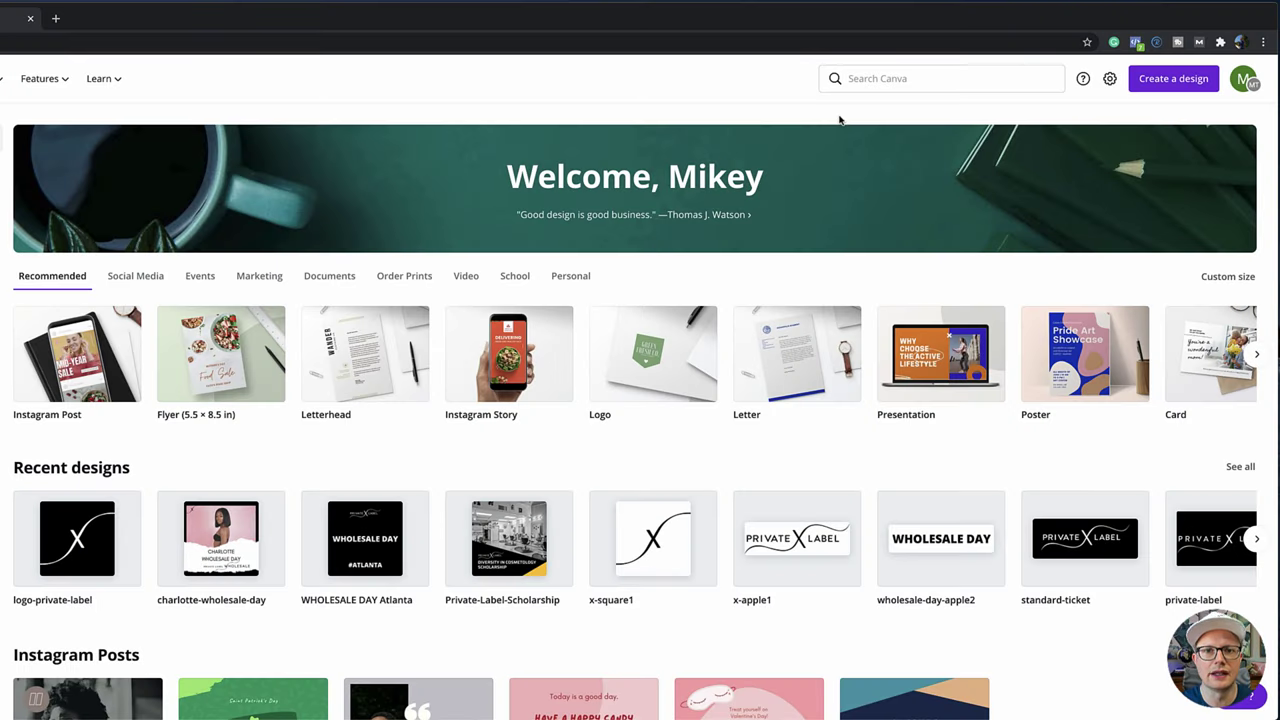
Create a custom-size blank design of 2.5 × 2.5 inches
{"action": "left_click", "coordinate": [1198, 84]}
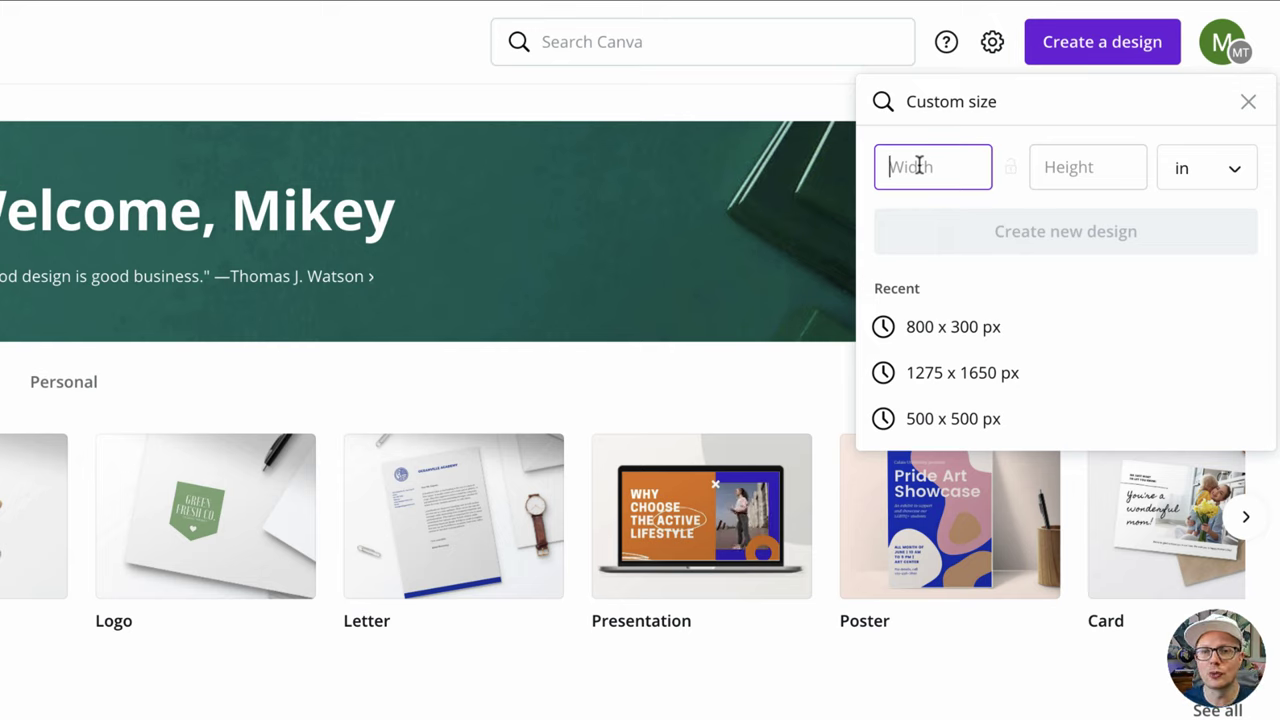
{"action": "type", "text": "23"}
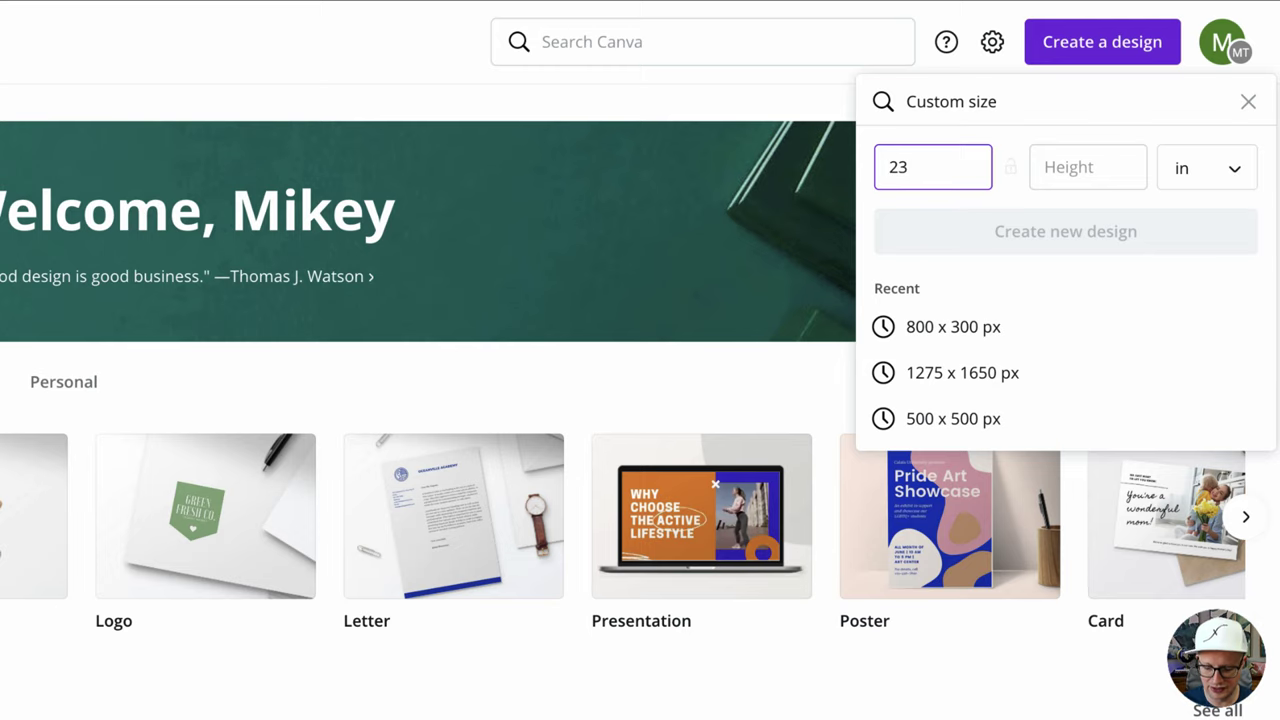
{"action": "type", "text": ".5"}
{"action": "key", "text": "Tab"}
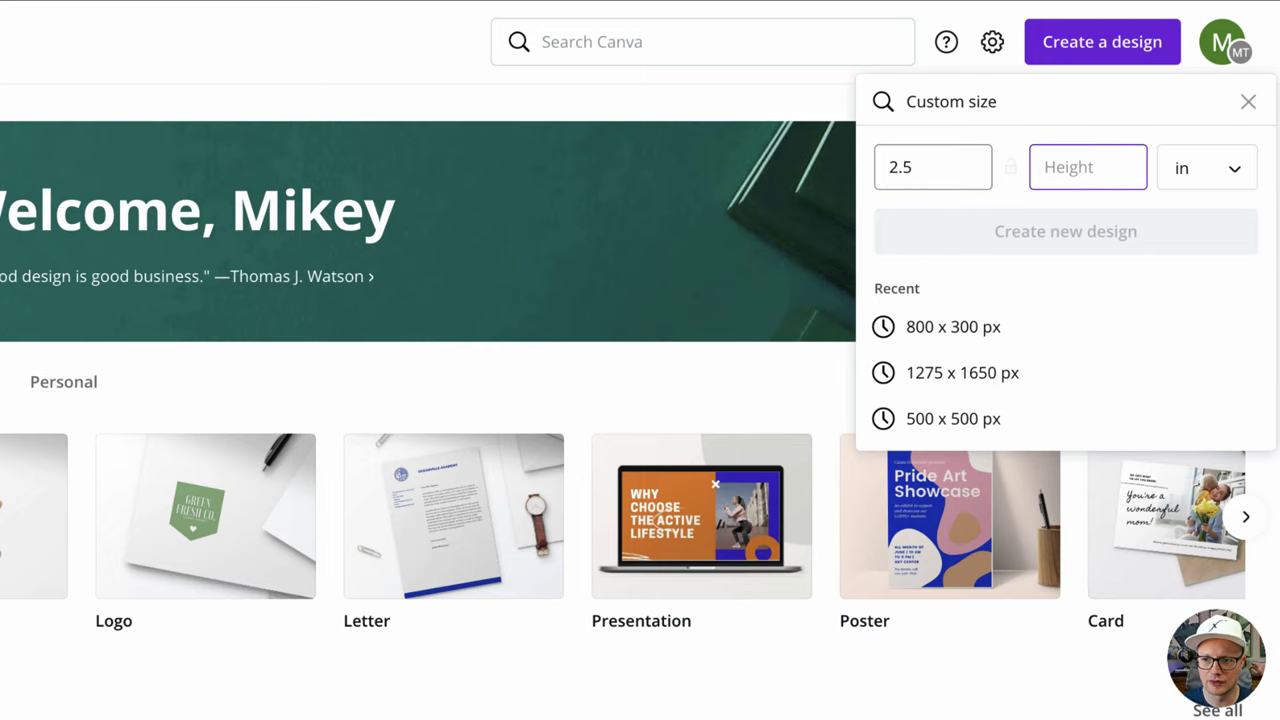
{"action": "type", "text": "2.5"}
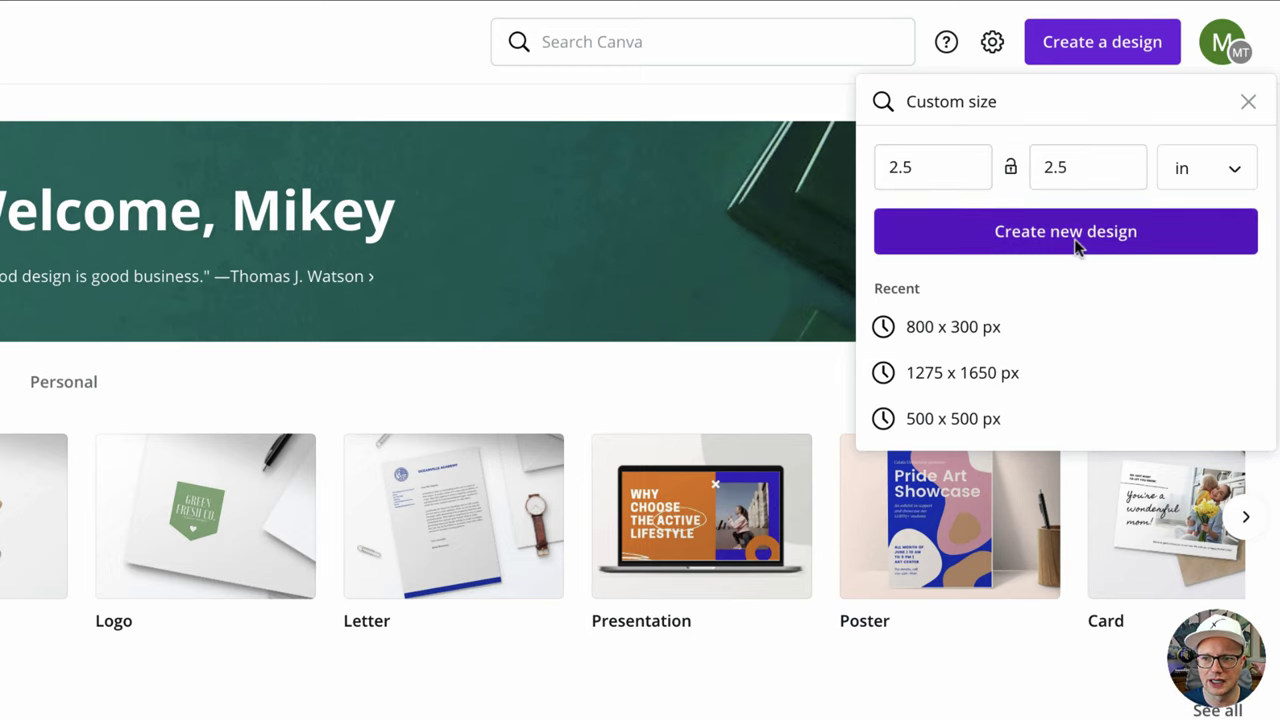
{"action": "left_click", "coordinate": [1080, 246]}
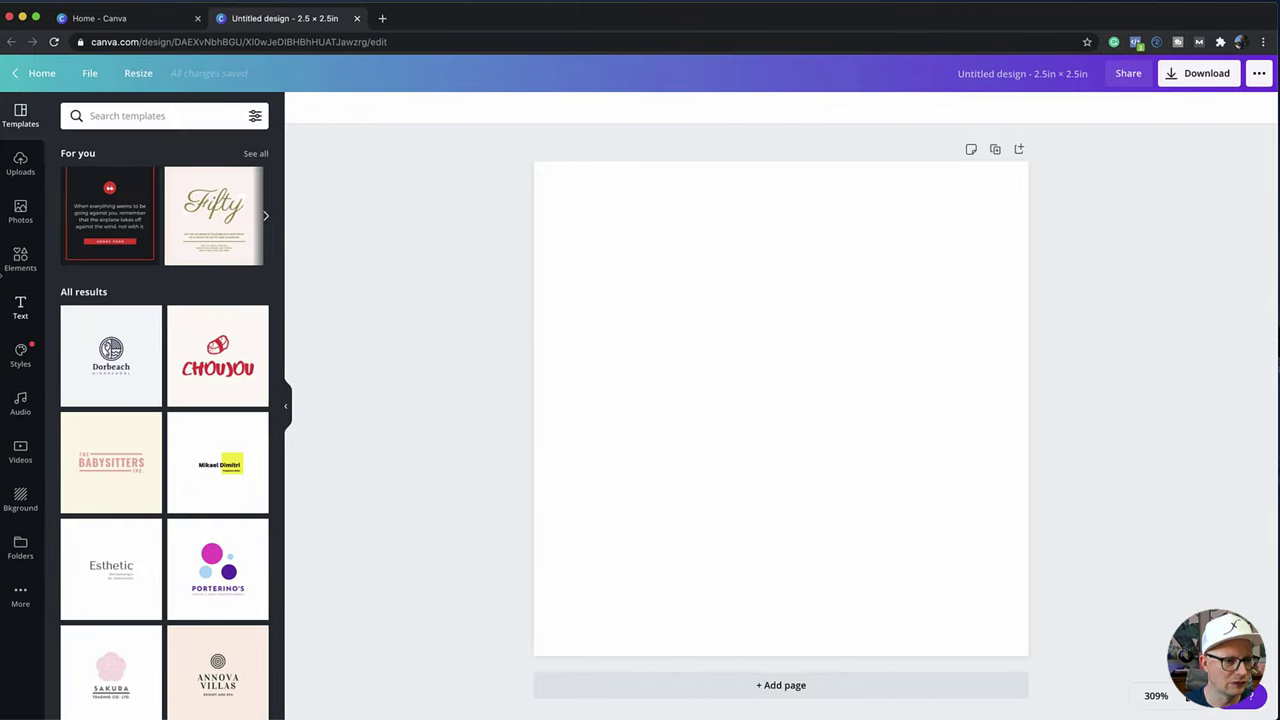
Add a circle from Elements and stretch it to fill the whole 2.5 in square page
{"action": "left_click", "coordinate": [20, 258]}
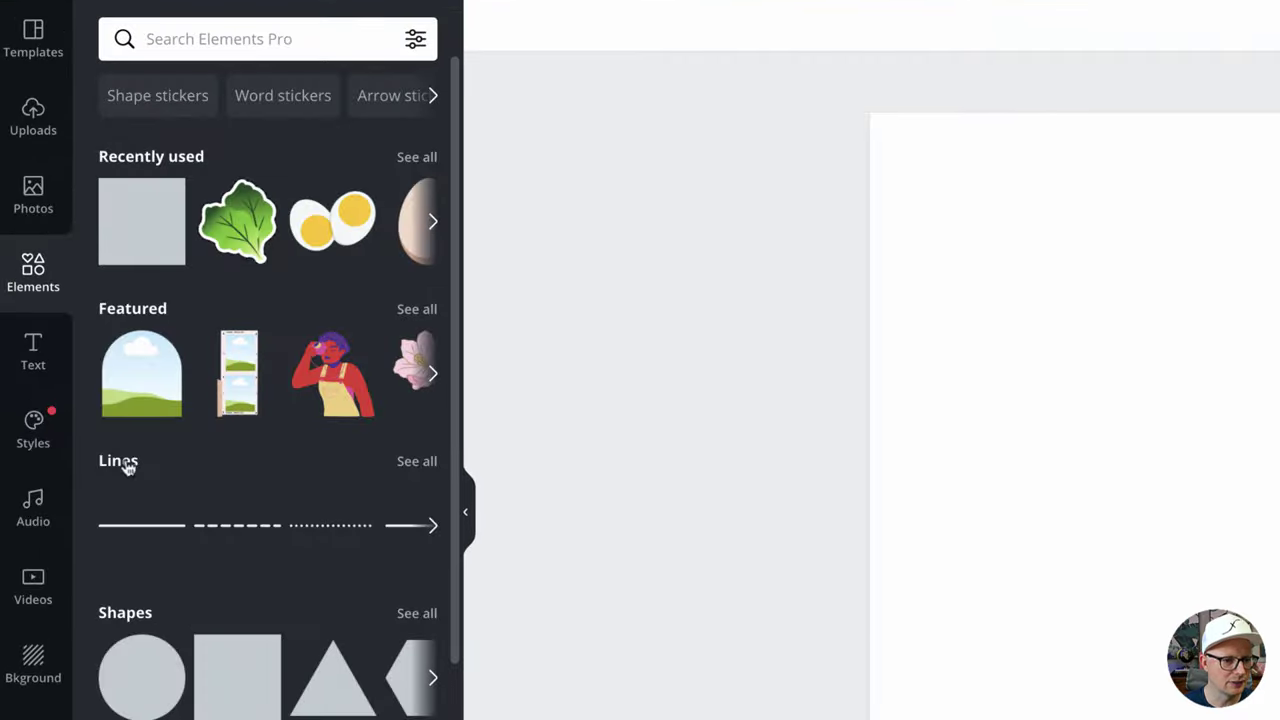
{"action": "left_click", "coordinate": [143, 677]}
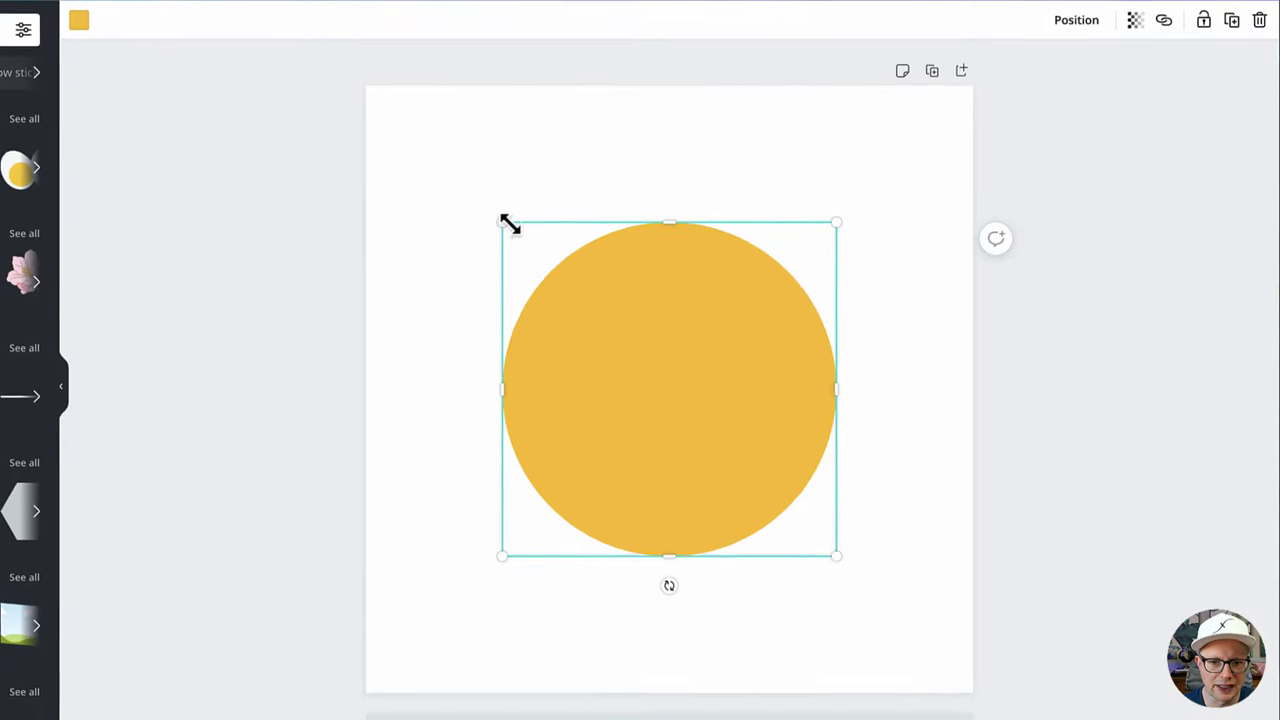
{"action": "left_click_drag", "start_coordinate": [1052, 294], "coordinate": [846, 198]}
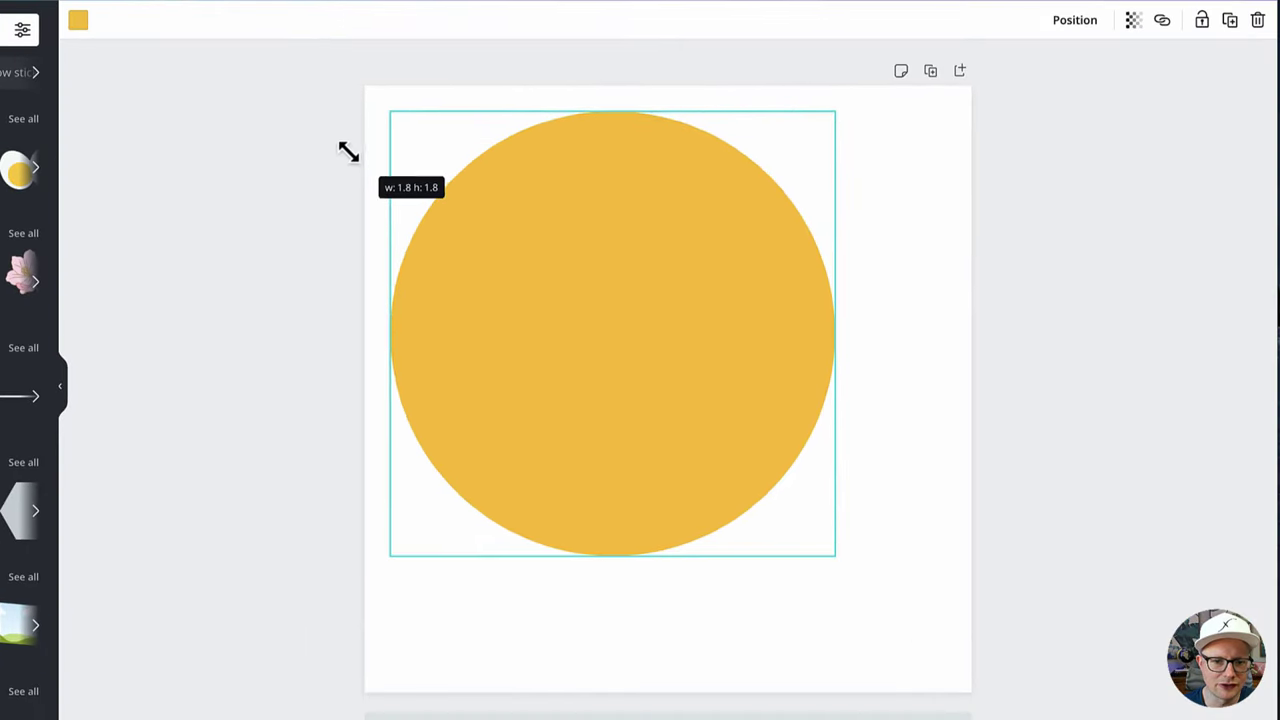
{"action": "left_click_drag", "start_coordinate": [348, 150], "coordinate": [313, 147]}
{"action": "left_click_drag", "start_coordinate": [834, 554], "coordinate": [966, 690]}
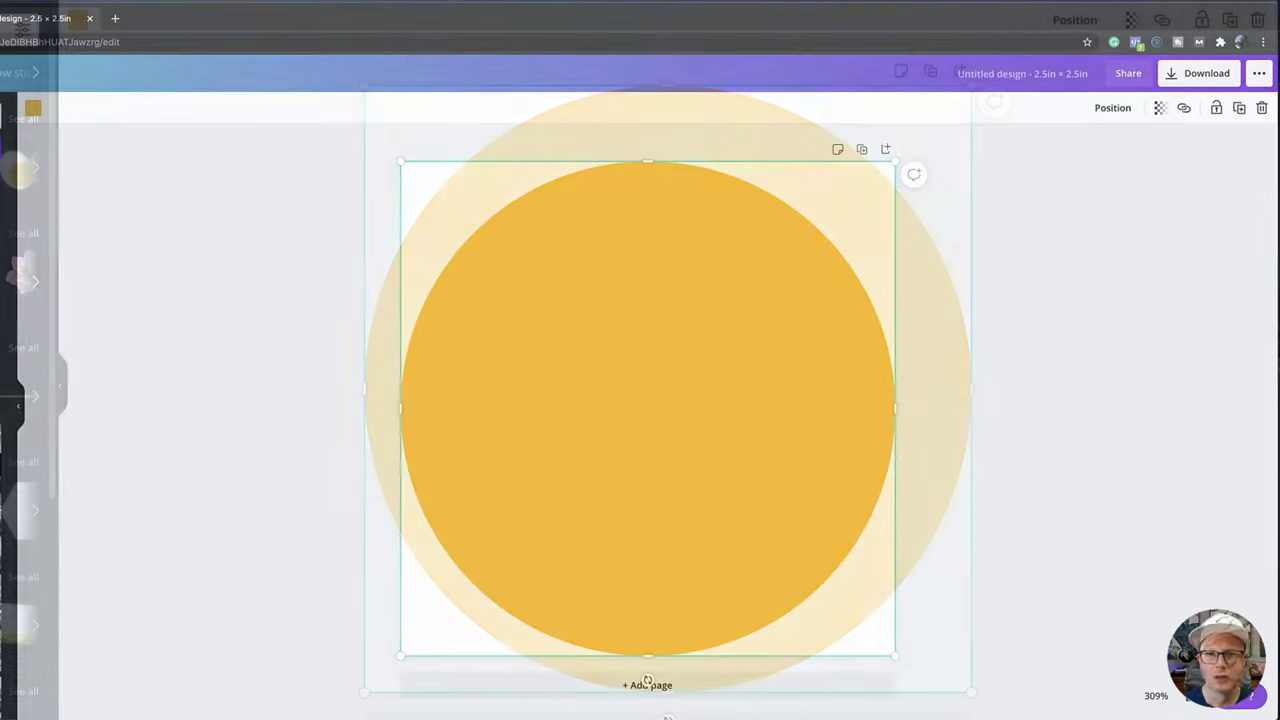
Center the 'Your Logo Here' placeholder on the circle, turn the circle black, and add a heading box
{"action": "key", "text": "ctrl+v"}
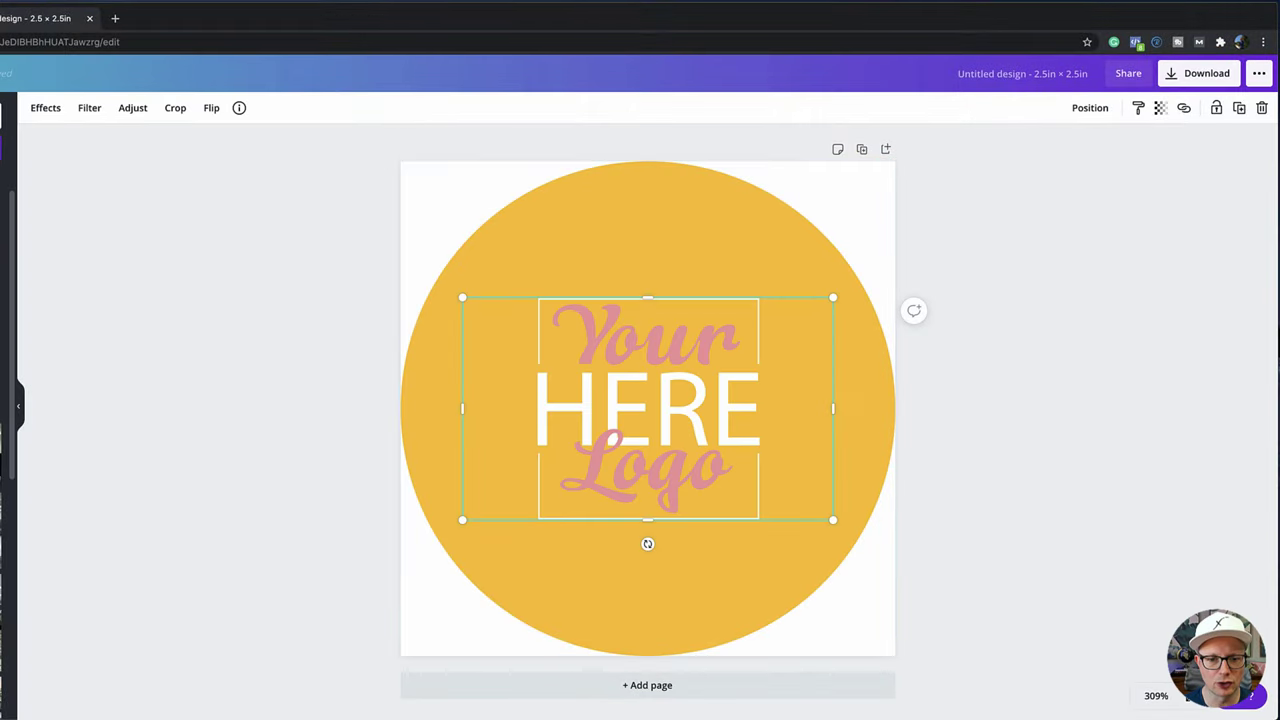
{"action": "left_click", "coordinate": [572, 228]}
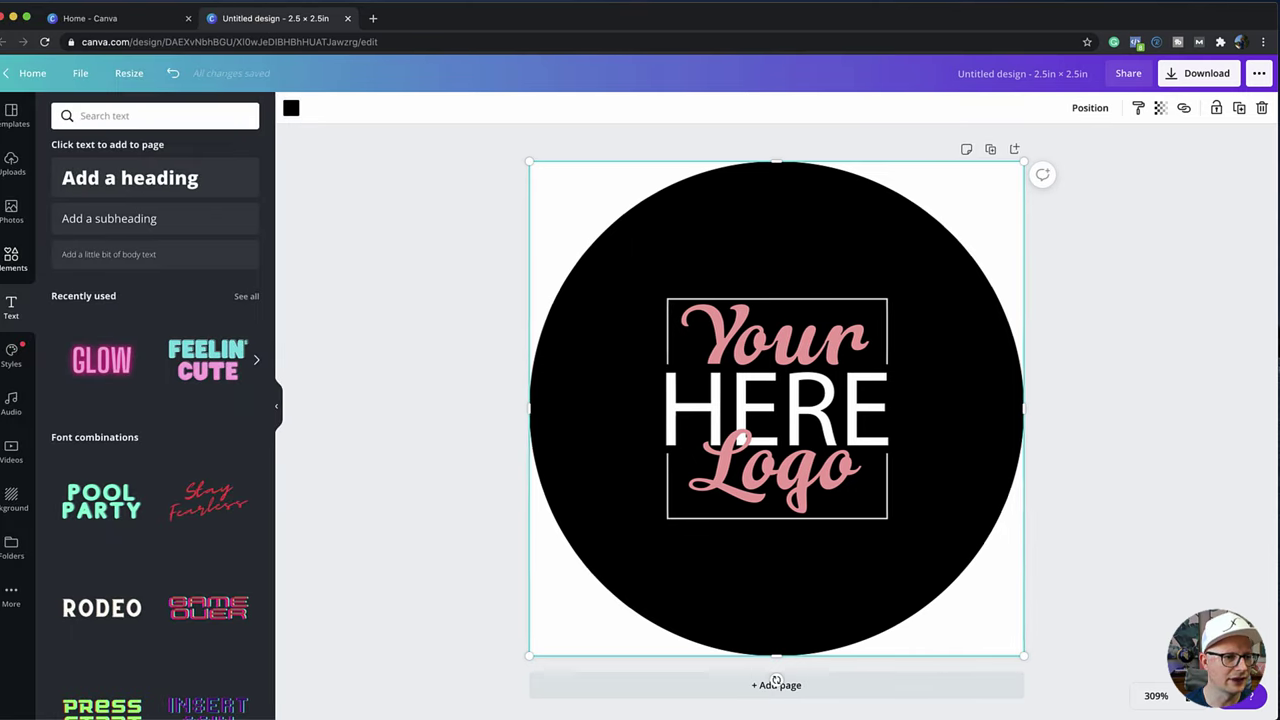
{"action": "left_click", "coordinate": [145, 177]}
Type '4 oz' in the heading and place it, smaller, below the logo
{"action": "type", "text": "4 oz"}
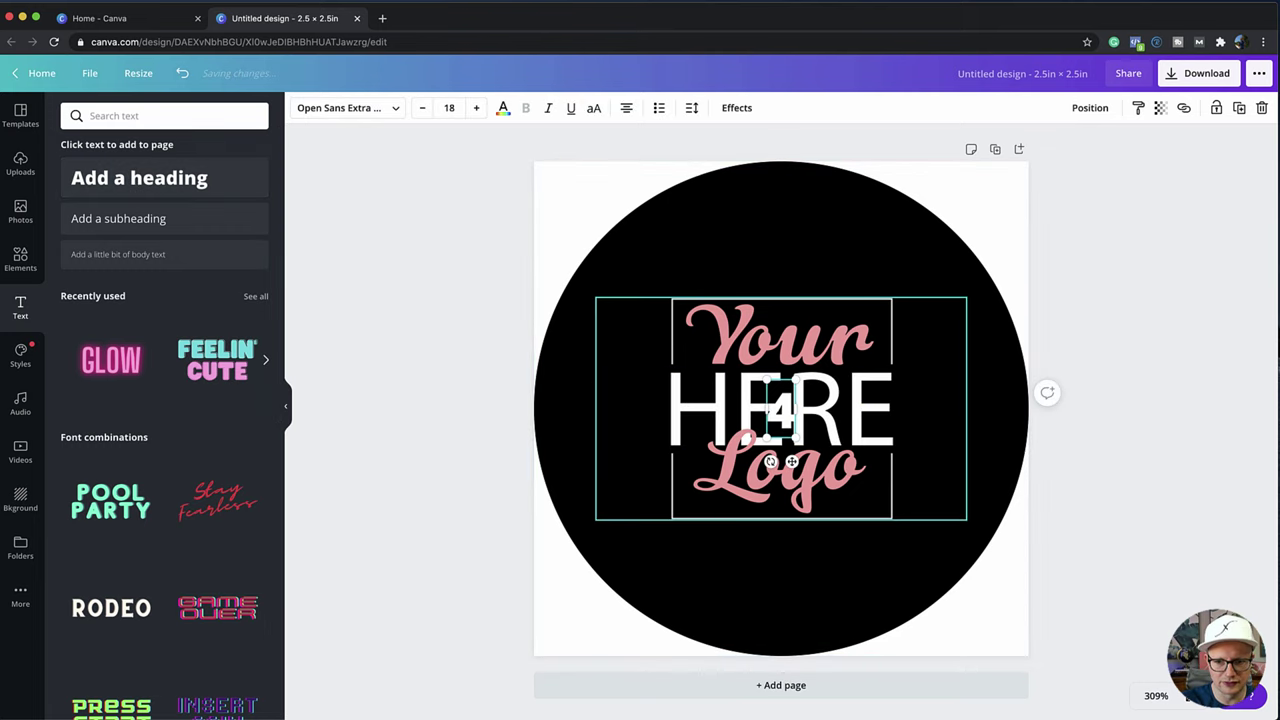
{"action": "left_click", "coordinate": [391, 523]}
{"action": "left_click_drag", "start_coordinate": [794, 425], "coordinate": [788, 627]}
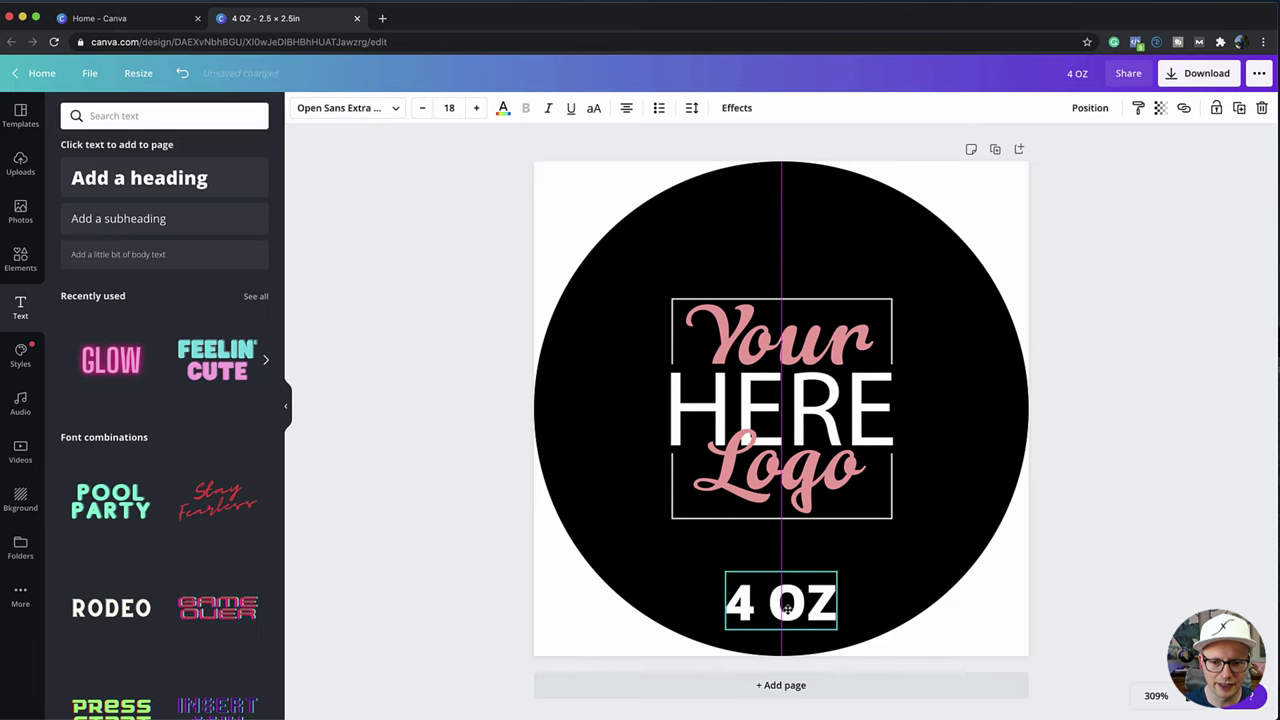
{"action": "left_click_drag", "start_coordinate": [838, 571], "coordinate": [787, 607]}
Add an 'EDGE CONTROL' subheading and move it to the top of the circle
{"action": "left_click", "coordinate": [128, 218]}
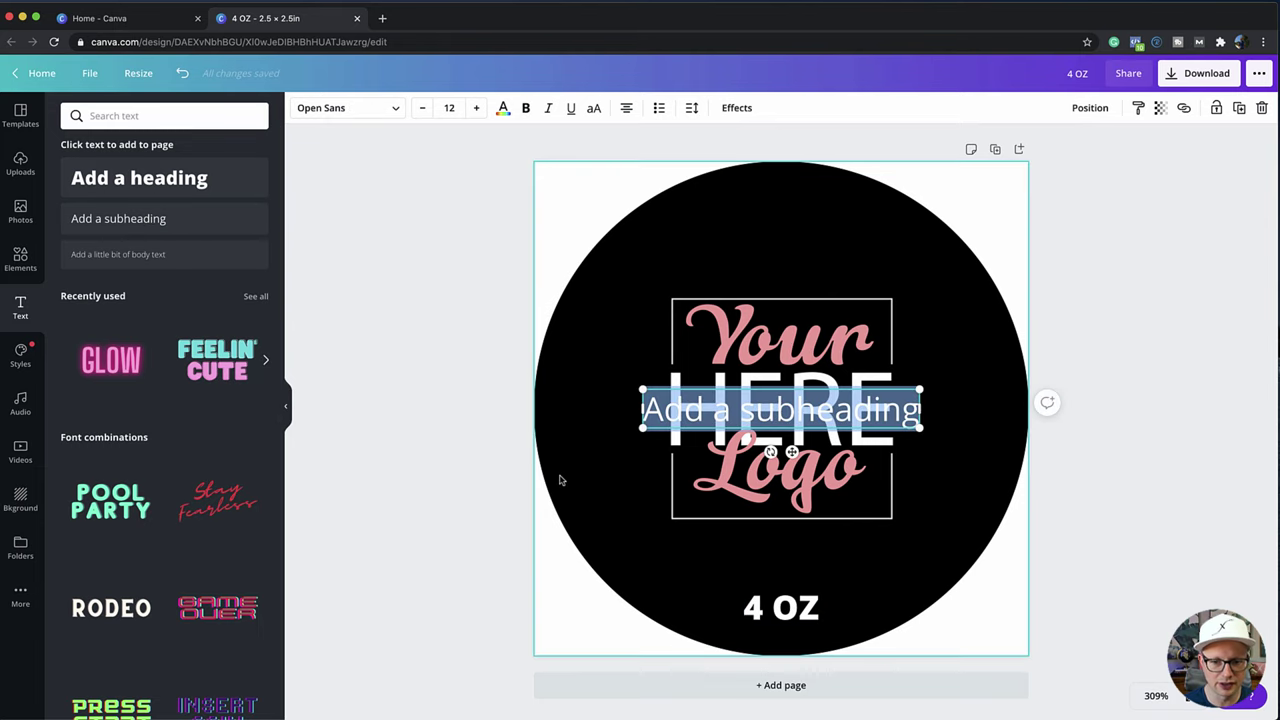
{"action": "type", "text": "EDGE CONTROL"}
{"action": "key", "text": "Escape"}
{"action": "left_click", "coordinate": [494, 408]}
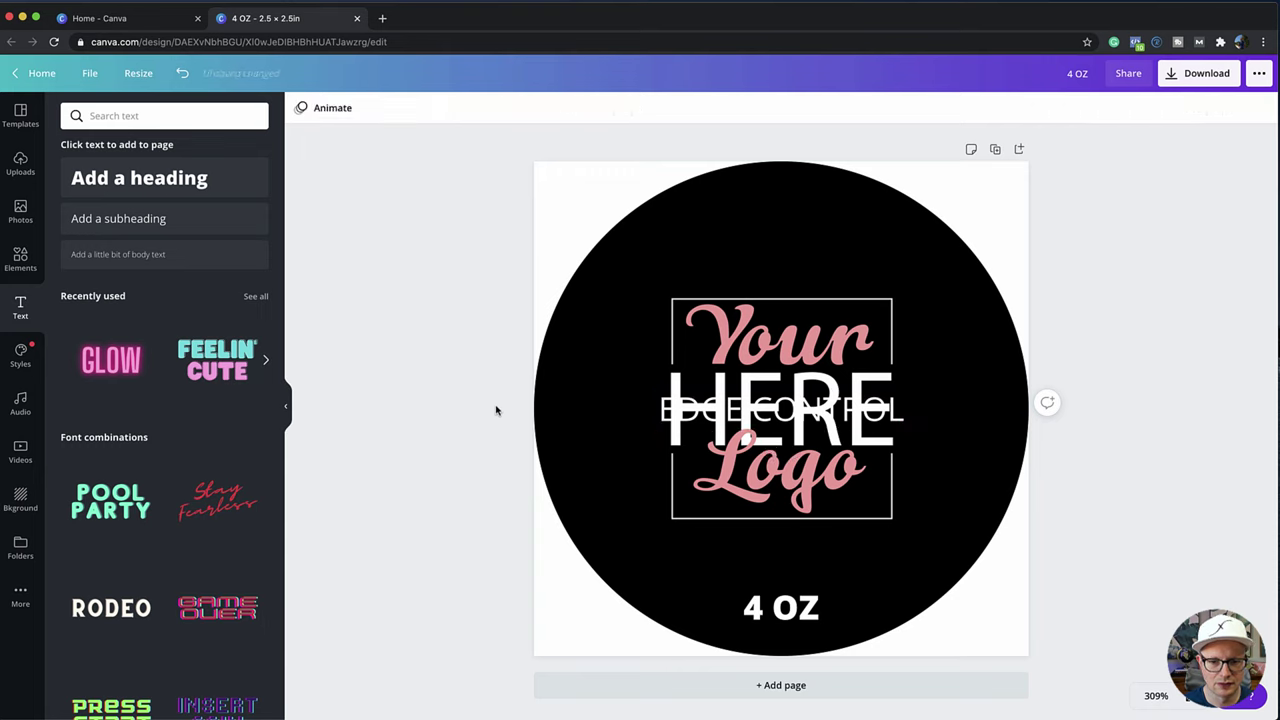
{"action": "left_click_drag", "start_coordinate": [720, 405], "coordinate": [720, 243]}
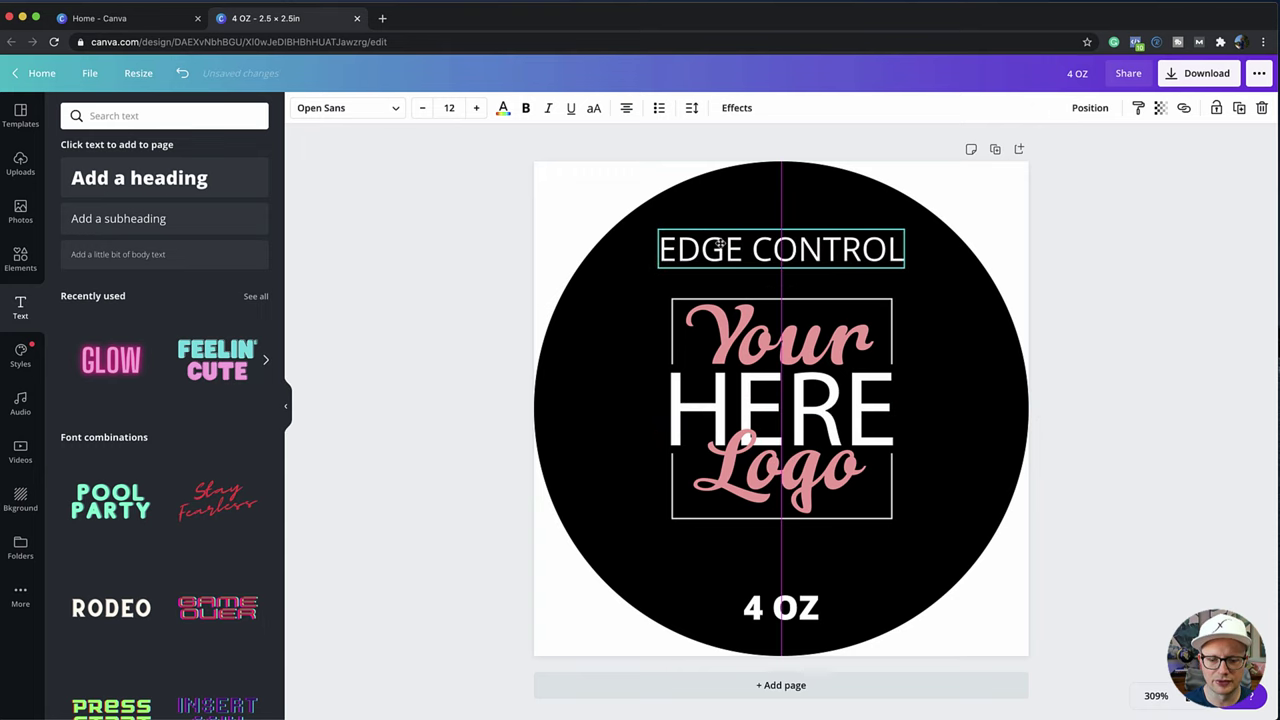
{"action": "left_click", "coordinate": [449, 339]}
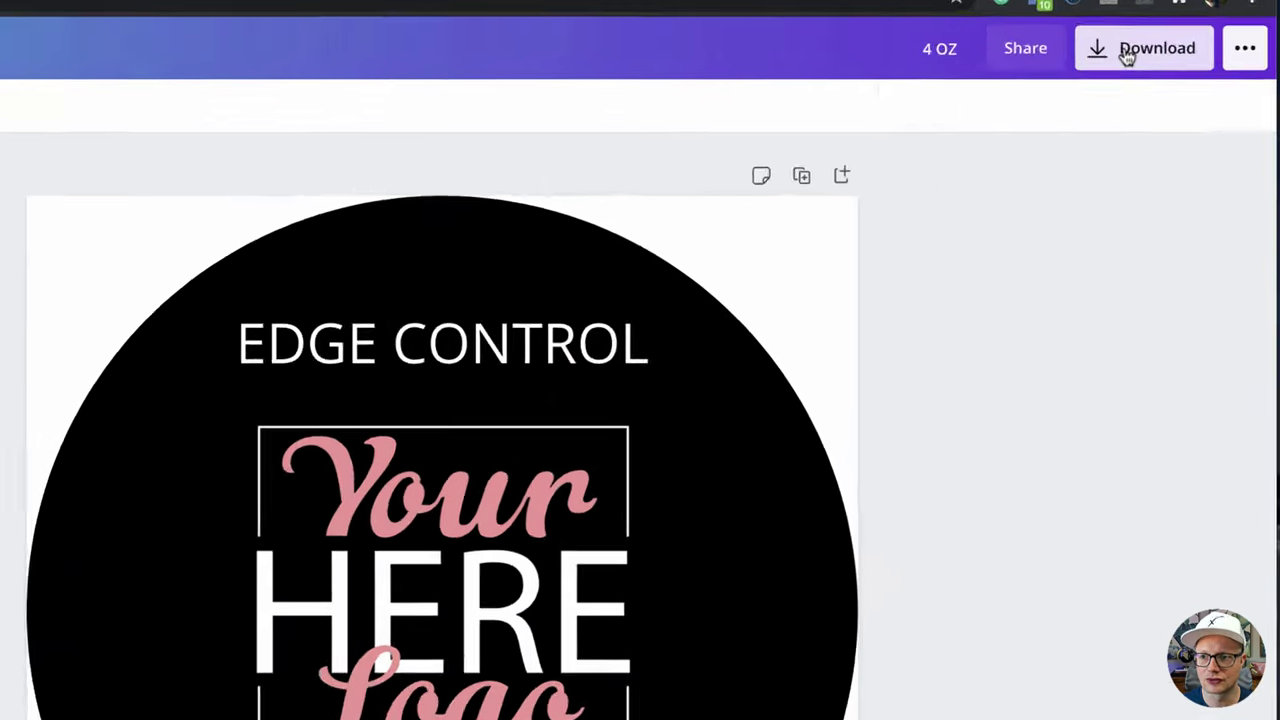
Download the label as a 750 × 750 px PNG with a transparent background
{"action": "left_click", "coordinate": [1192, 77]}
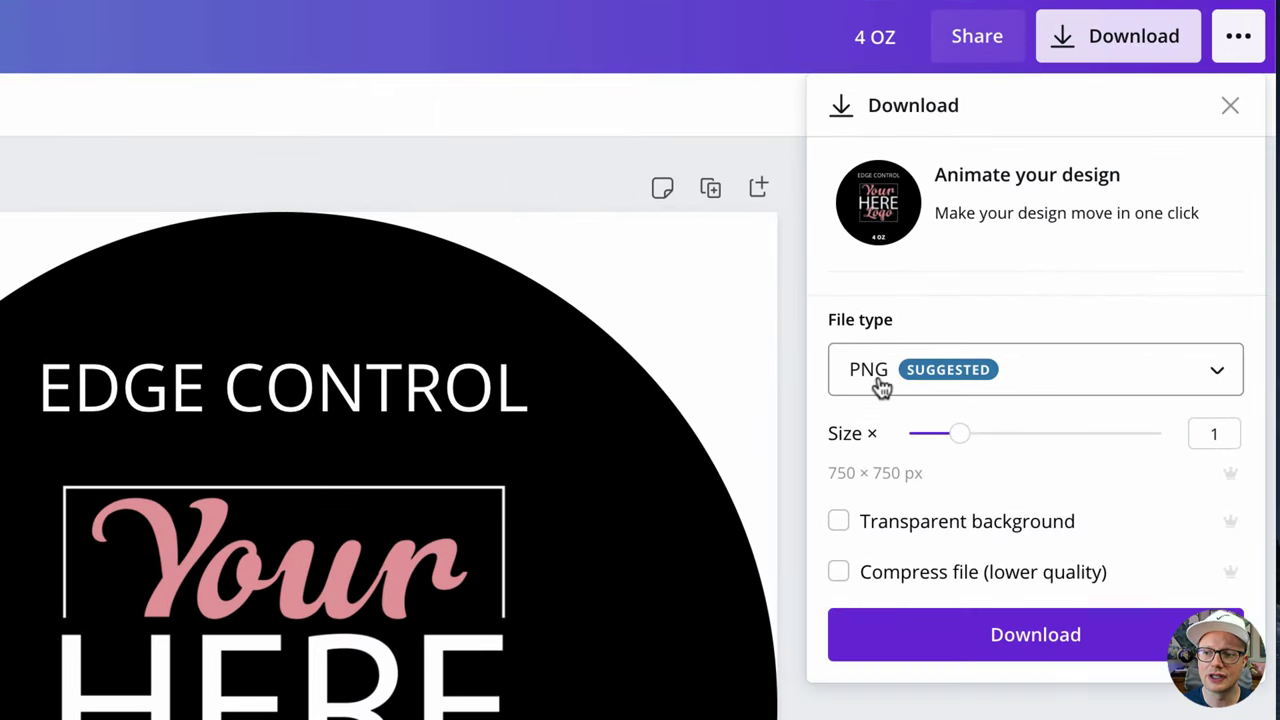
{"action": "left_click", "coordinate": [839, 522]}
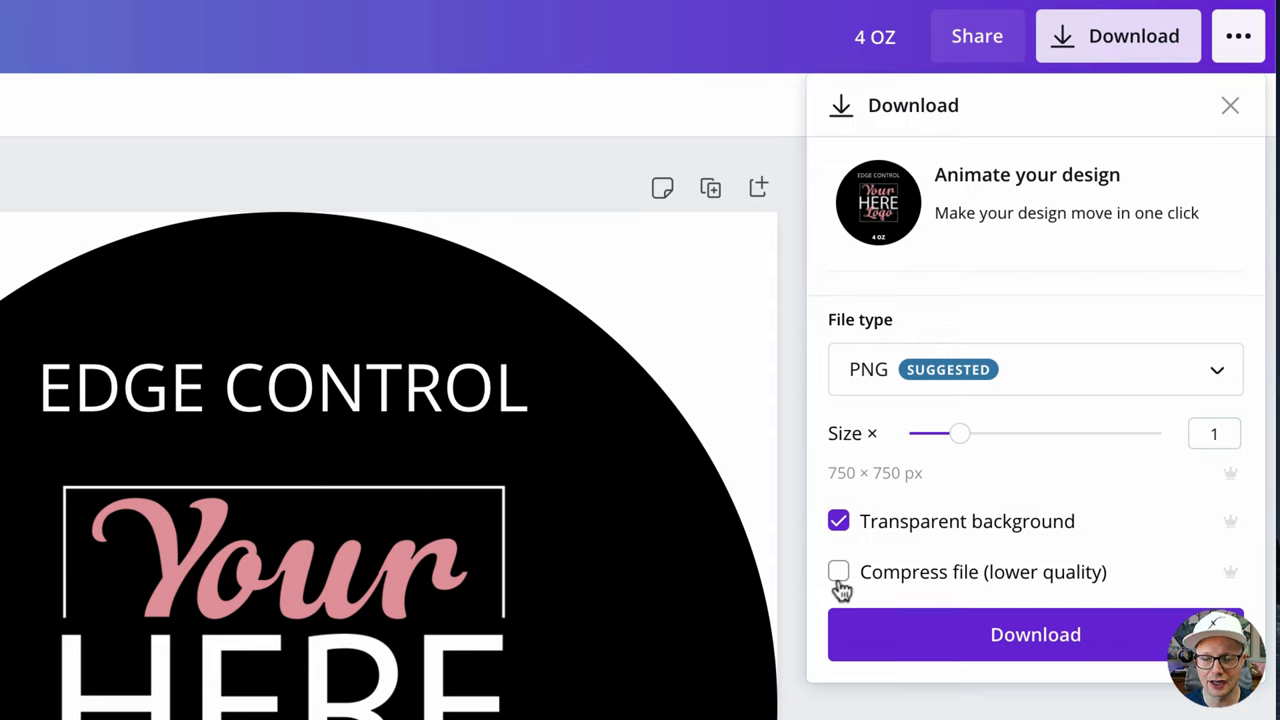
{"action": "left_click", "coordinate": [932, 652]}
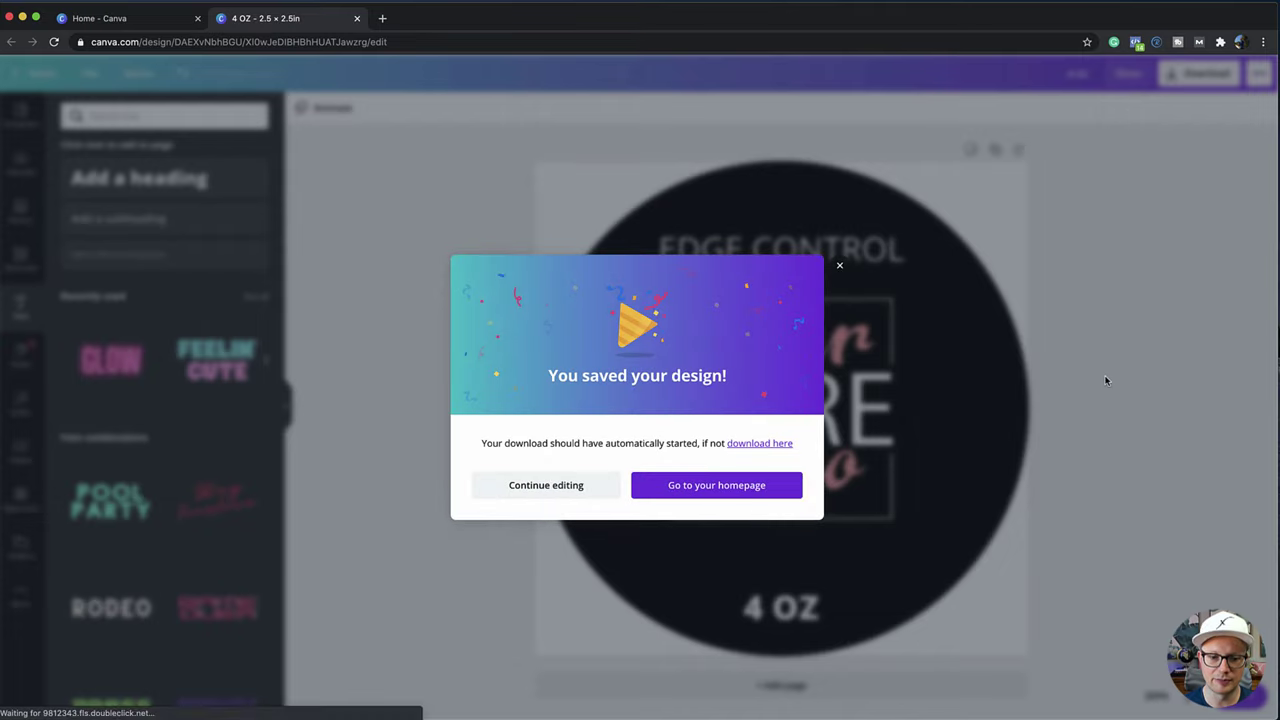
Dismiss the saved popup and download the label as PDF Print without crop marks and bleed
{"action": "left_click", "coordinate": [840, 250]}
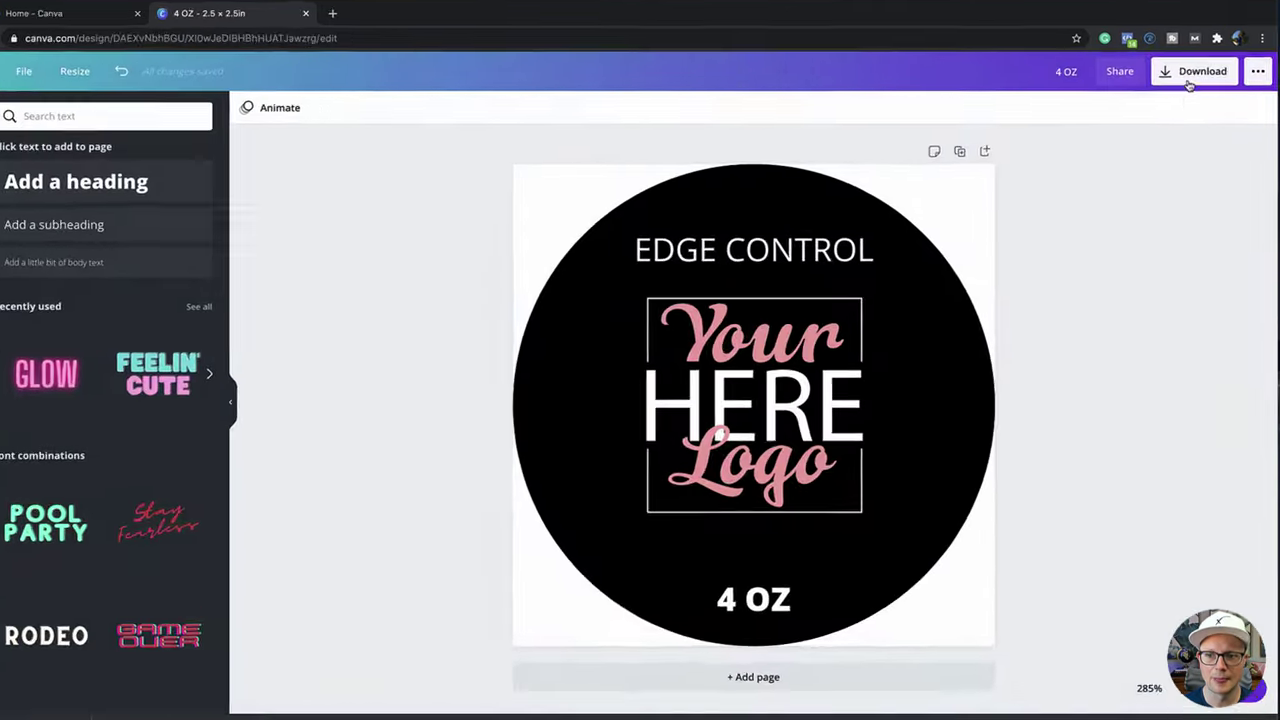
{"action": "left_click", "coordinate": [1199, 73]}
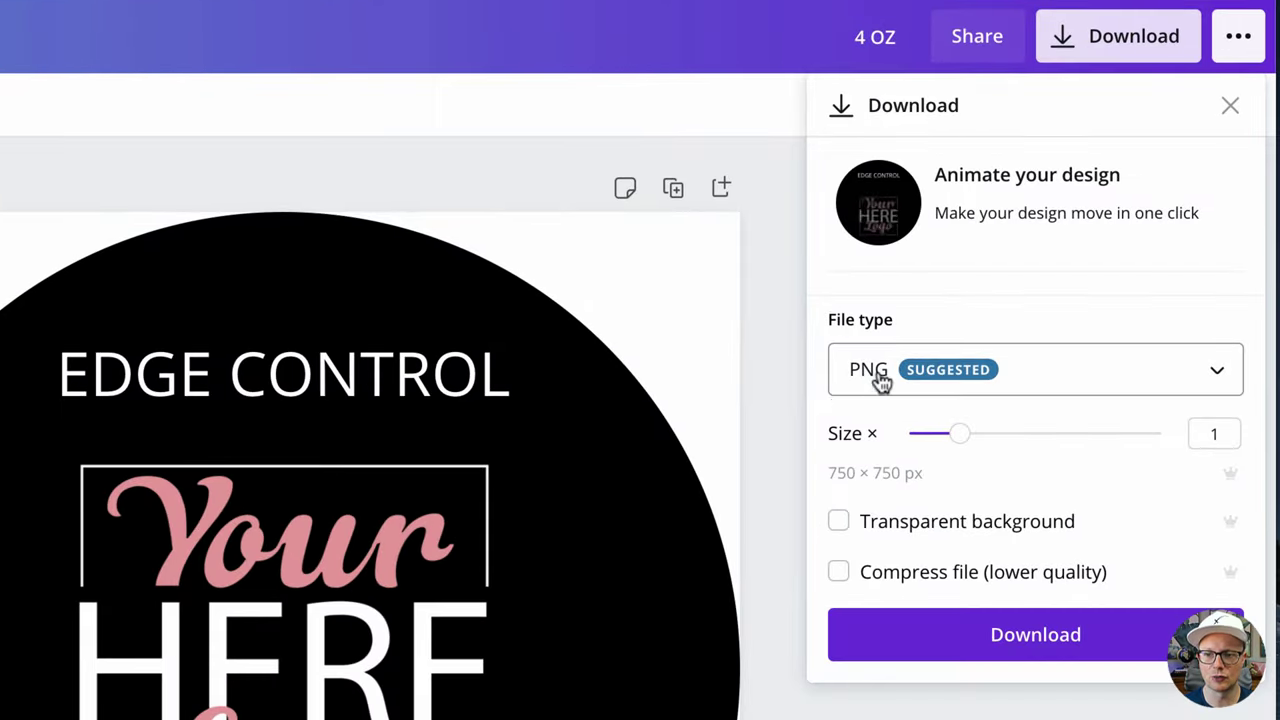
{"action": "left_click", "coordinate": [880, 380]}
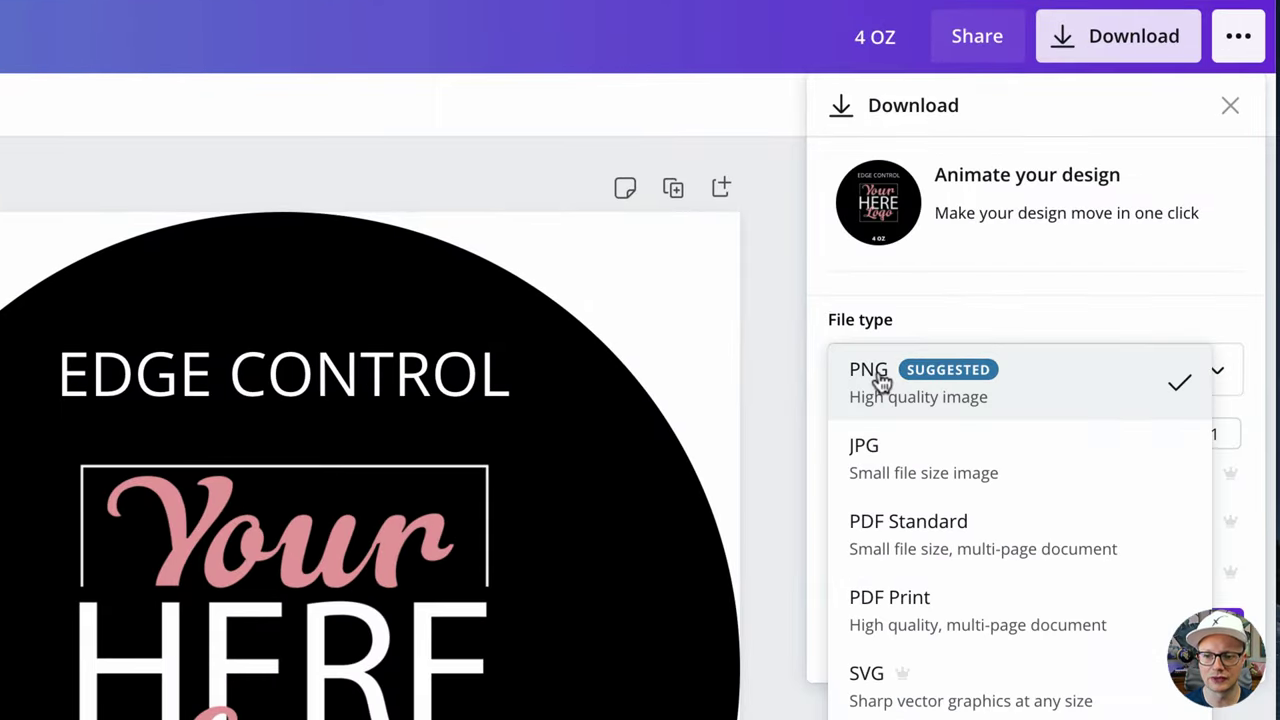
{"action": "left_click", "coordinate": [929, 612]}
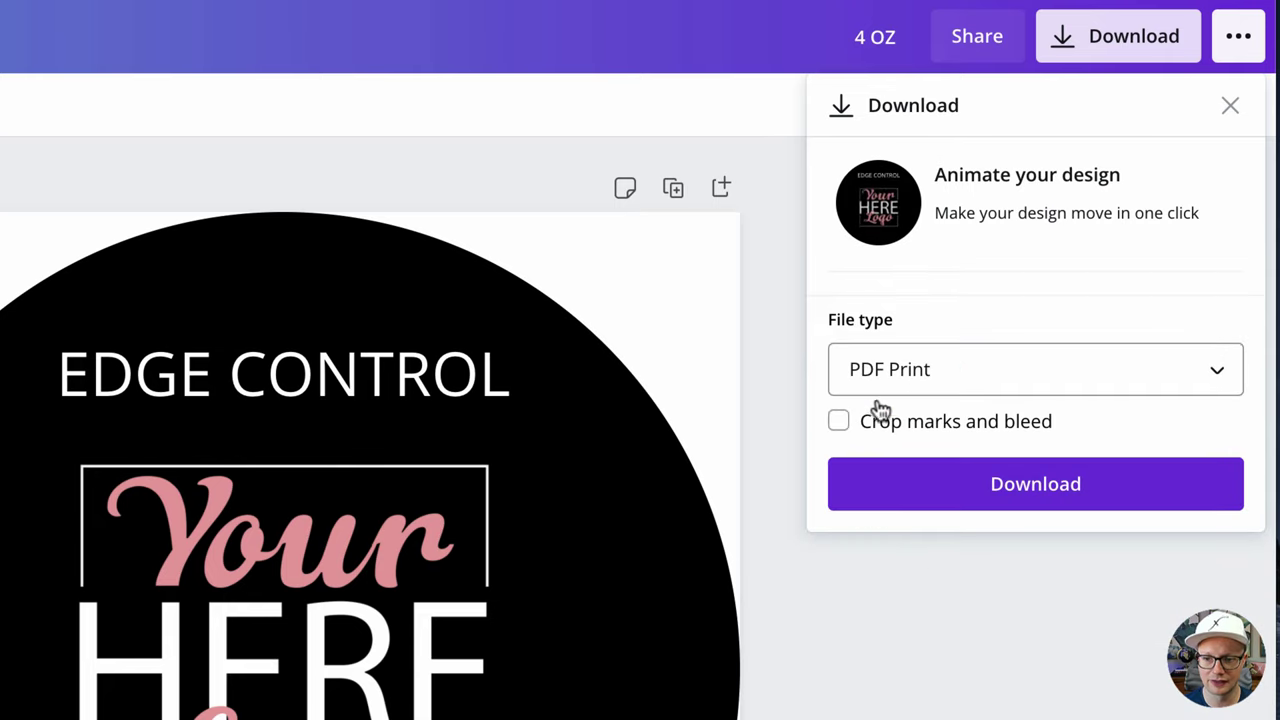
{"action": "left_click", "coordinate": [838, 422]}
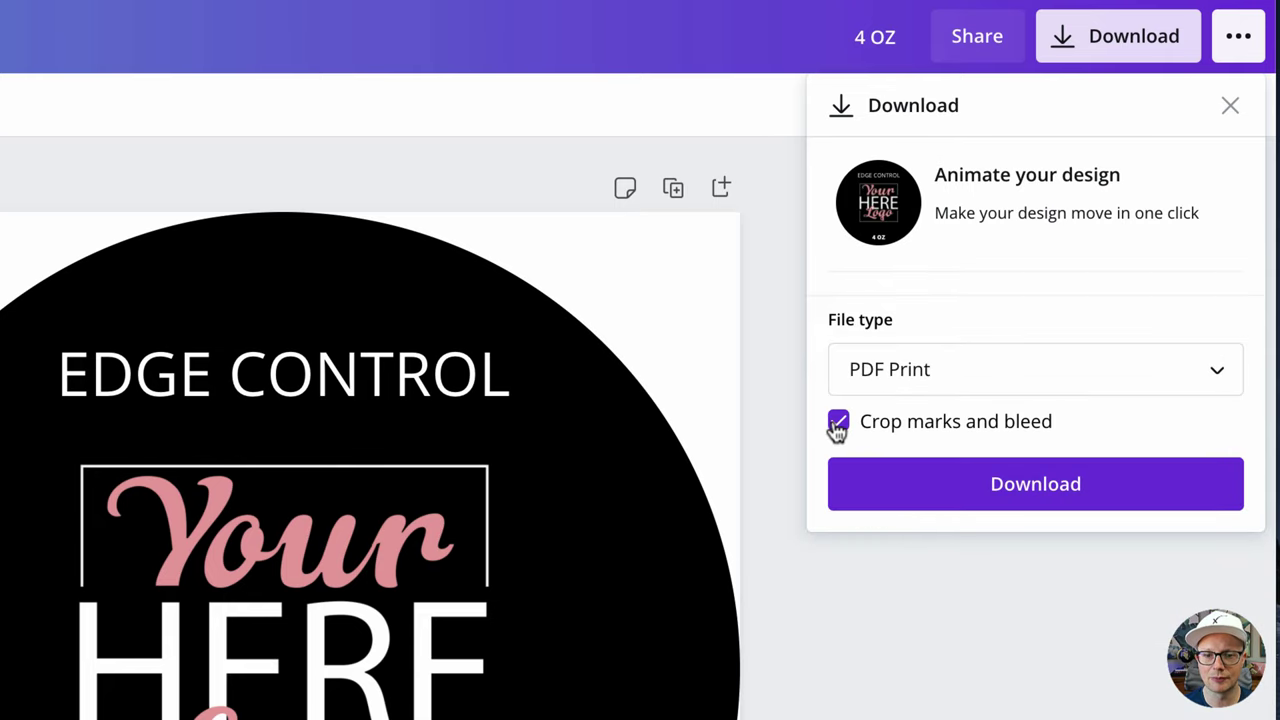
{"action": "left_click", "coordinate": [837, 424]}
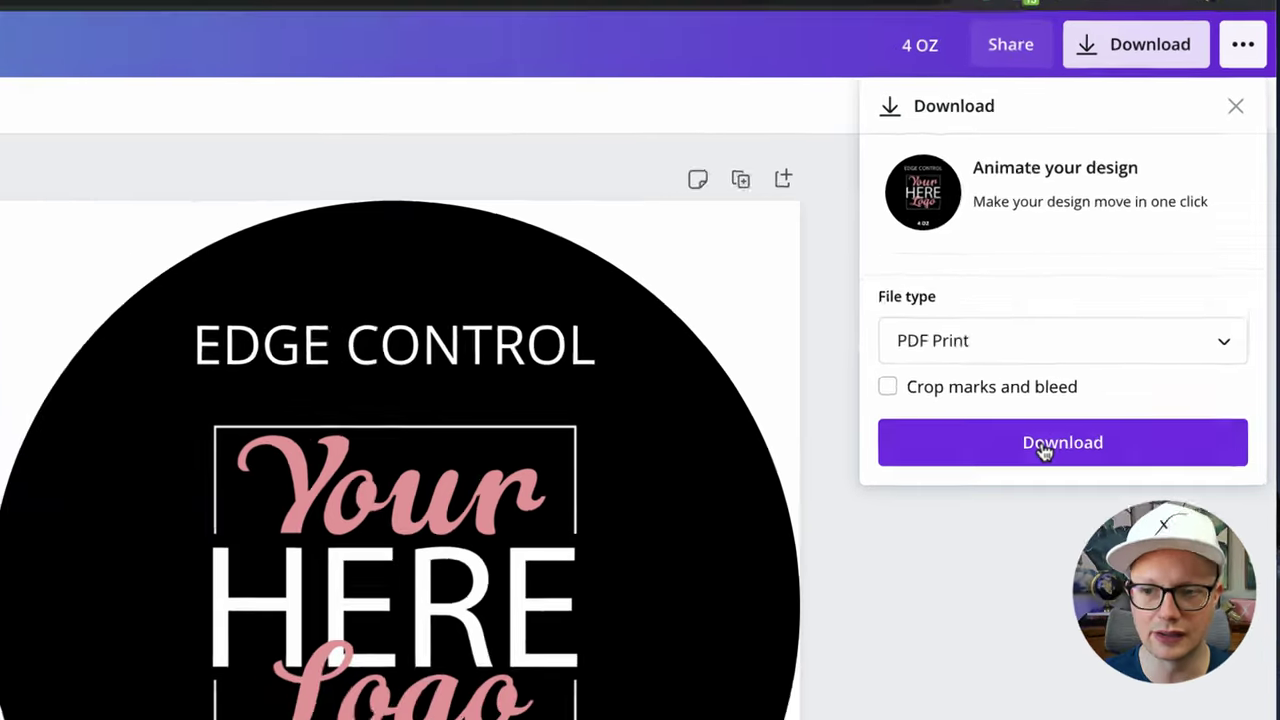
{"action": "left_click", "coordinate": [1043, 452]}
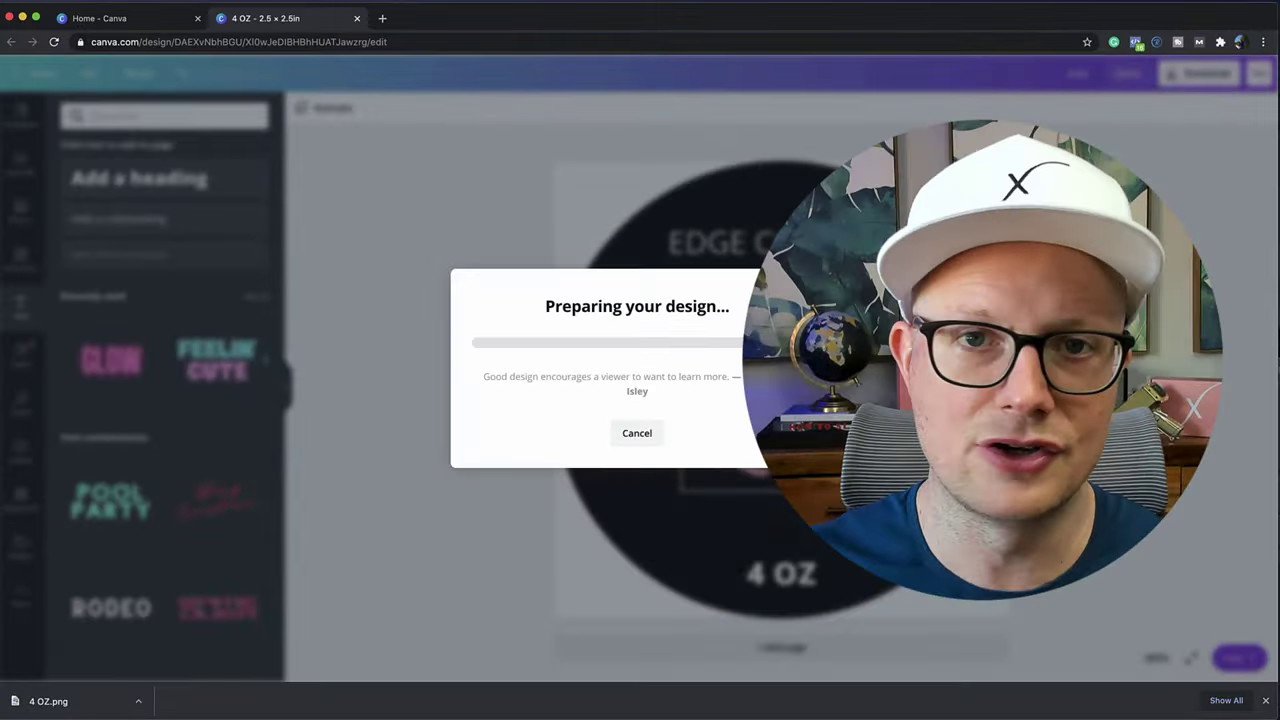